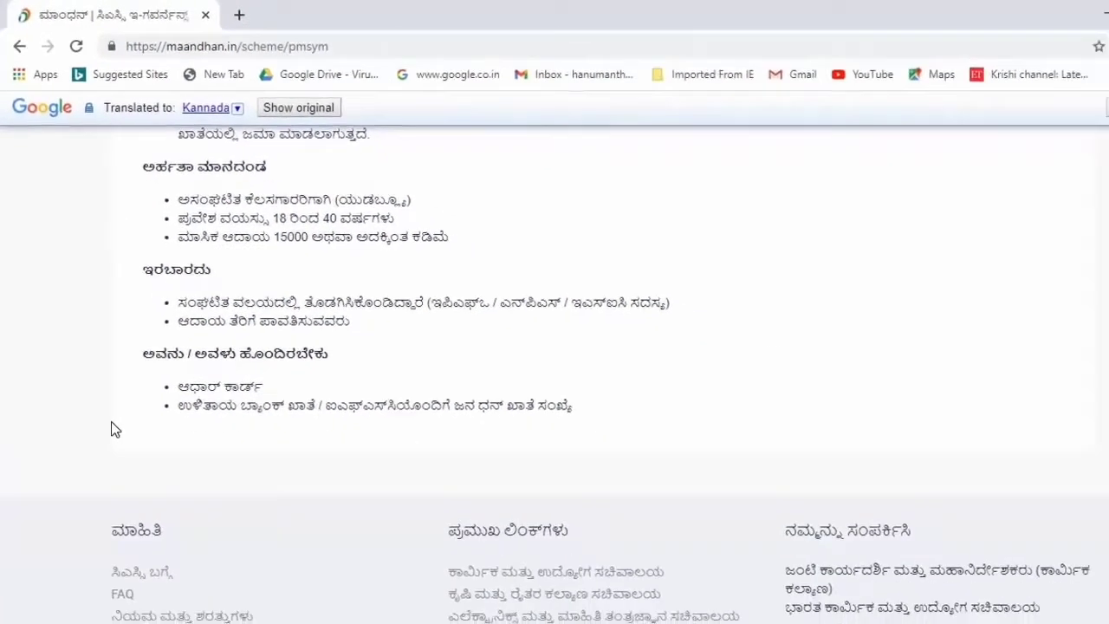
Review the PM-SYM scheme's benefits and its table of monthly contributions by entry age from 18 to 40
scroll(650, 332, up, 15)
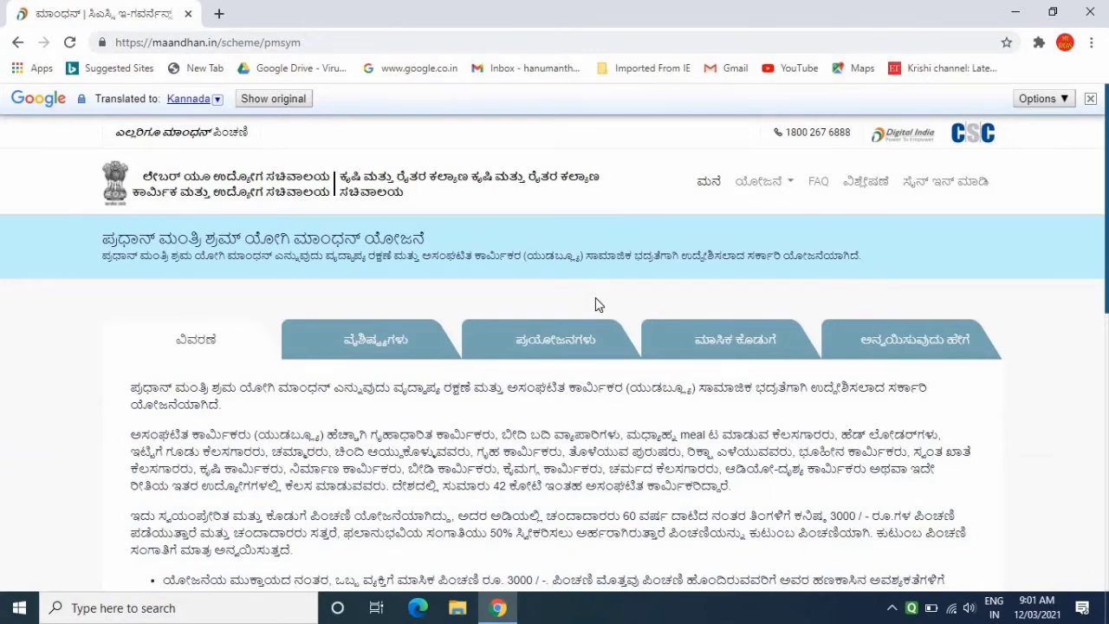
click(574, 347)
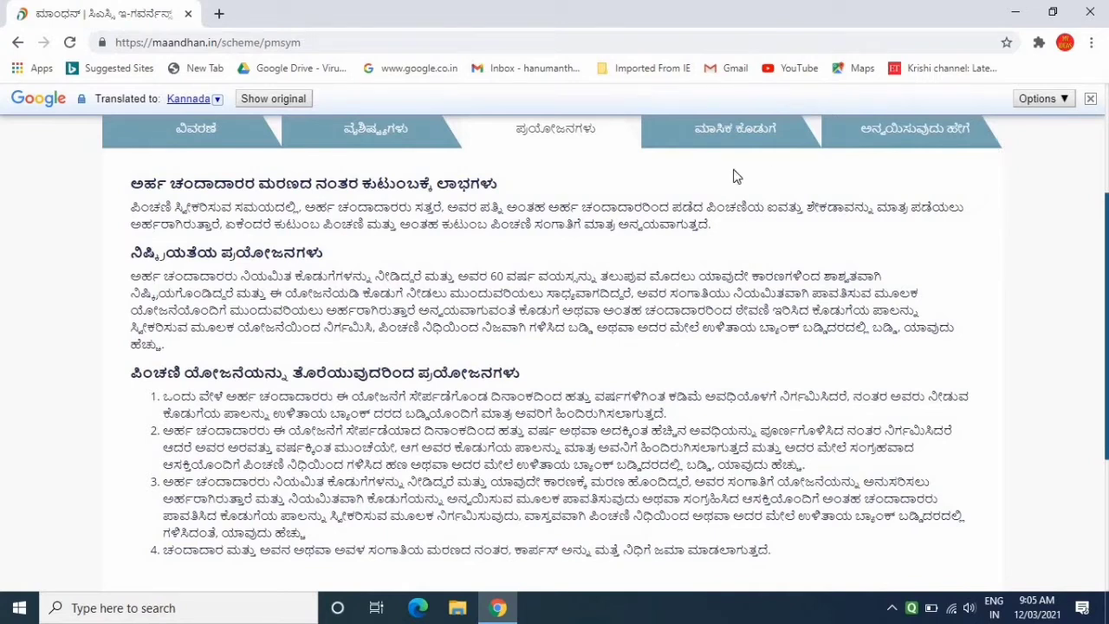
click(733, 137)
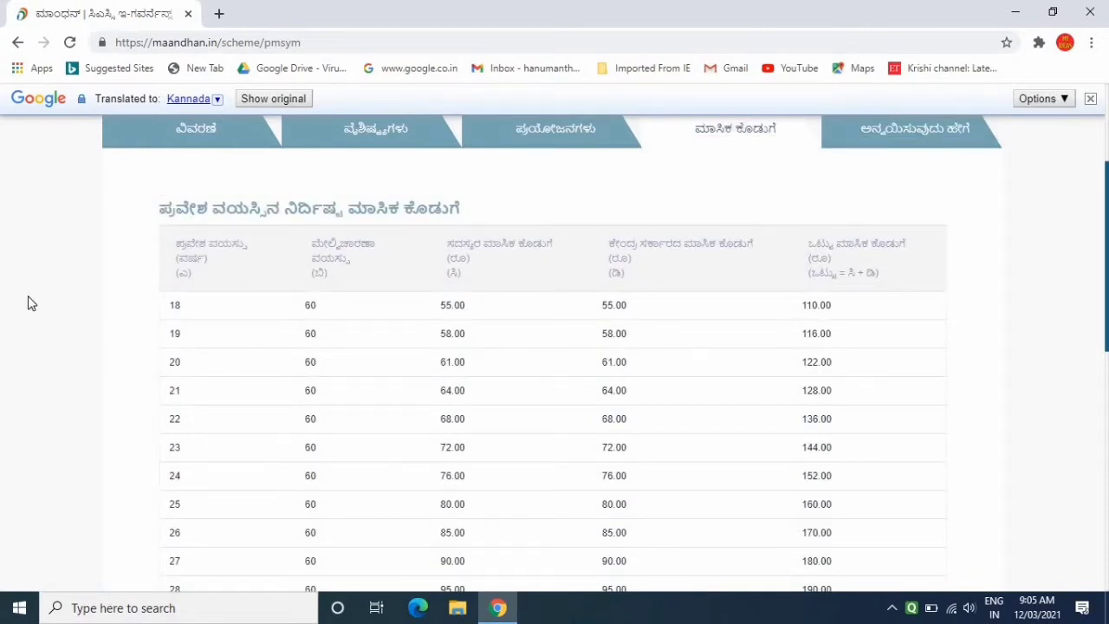
scroll(28, 302, down, 1)
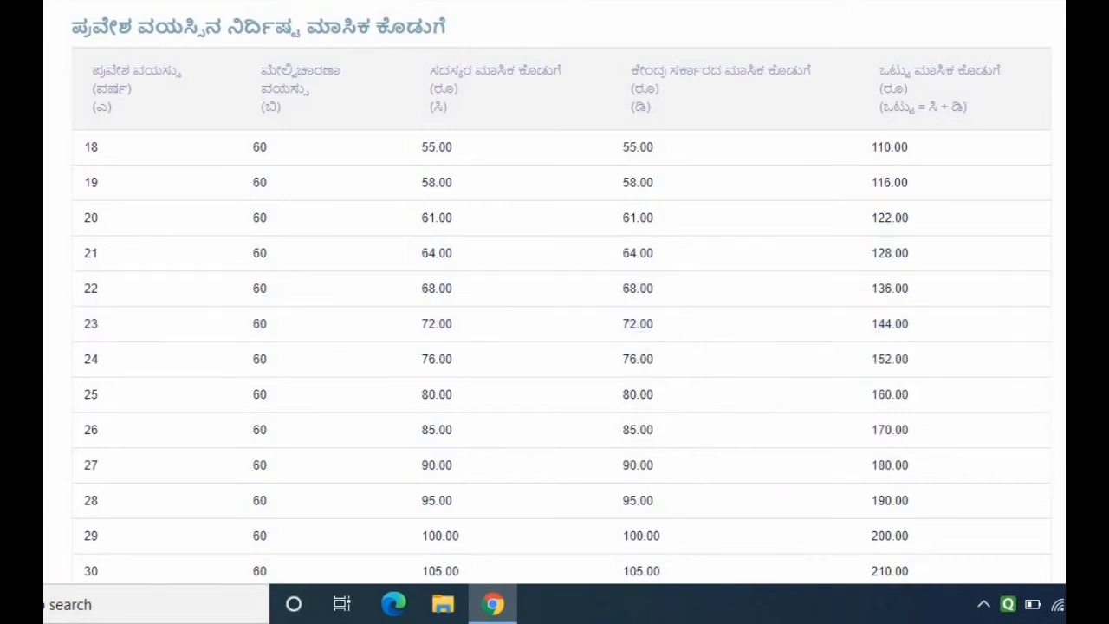
scroll(561, 292, down, 3)
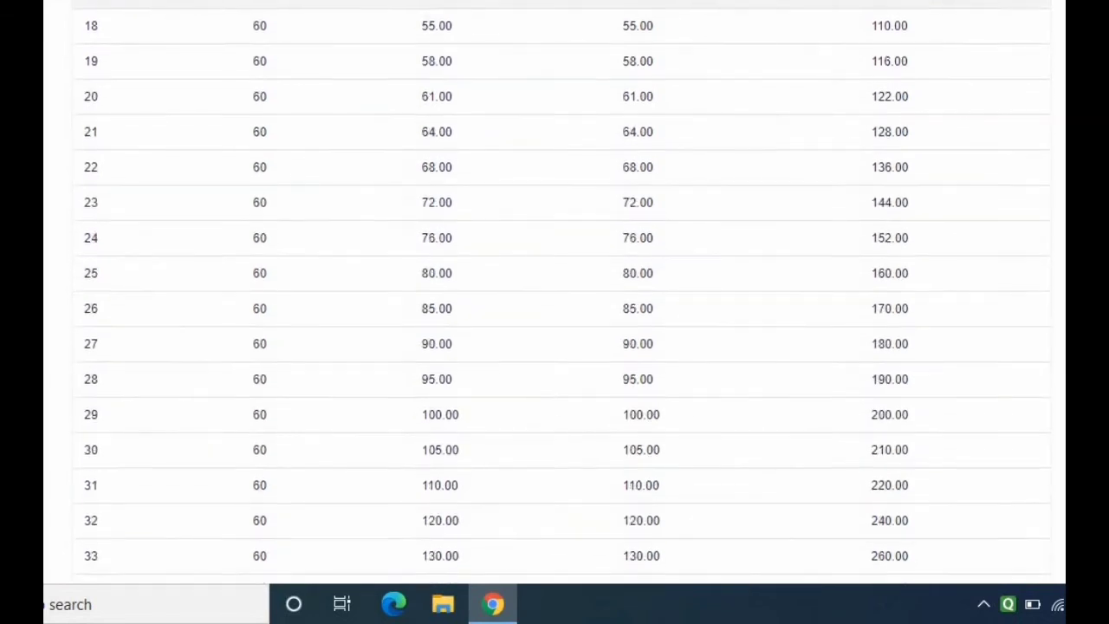
scroll(318, 468, down, 3)
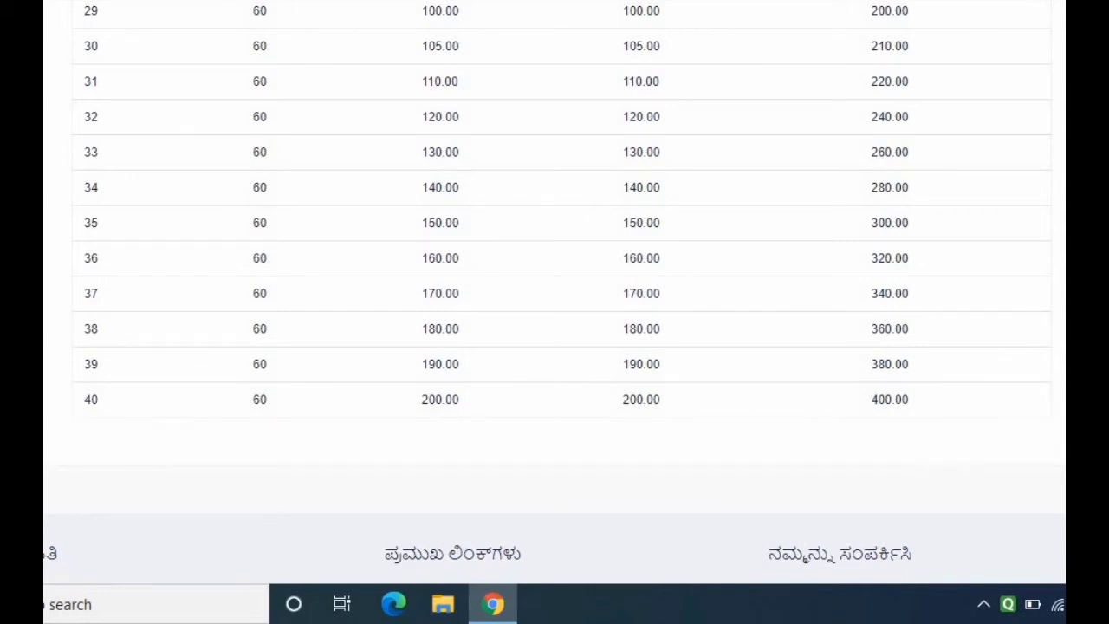
scroll(555, 312, up, 3)
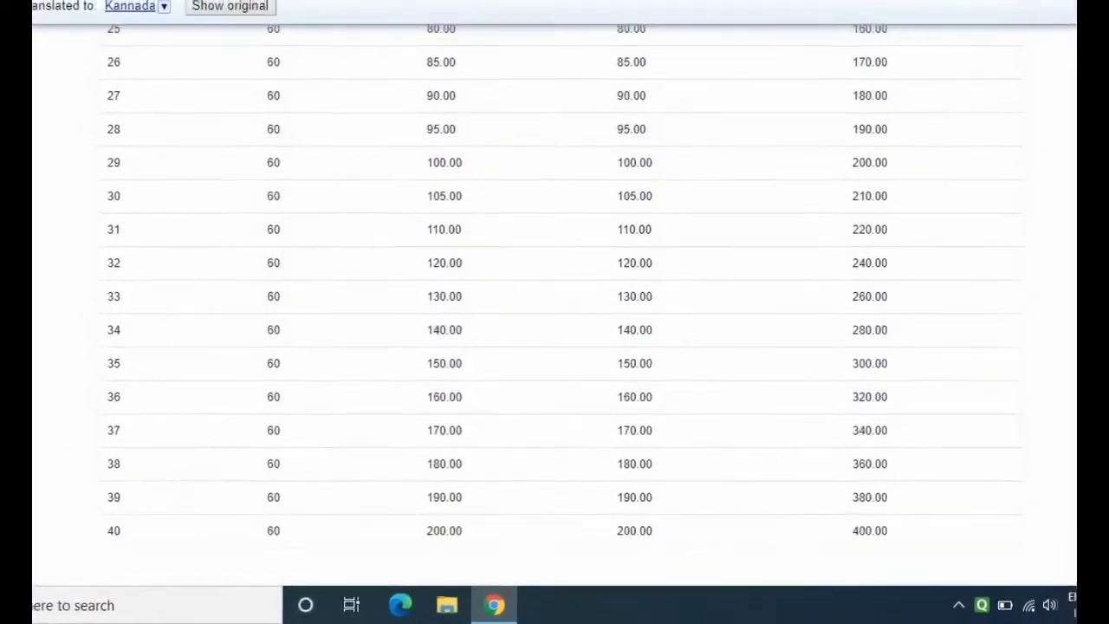
scroll(1079, 436, up, 4)
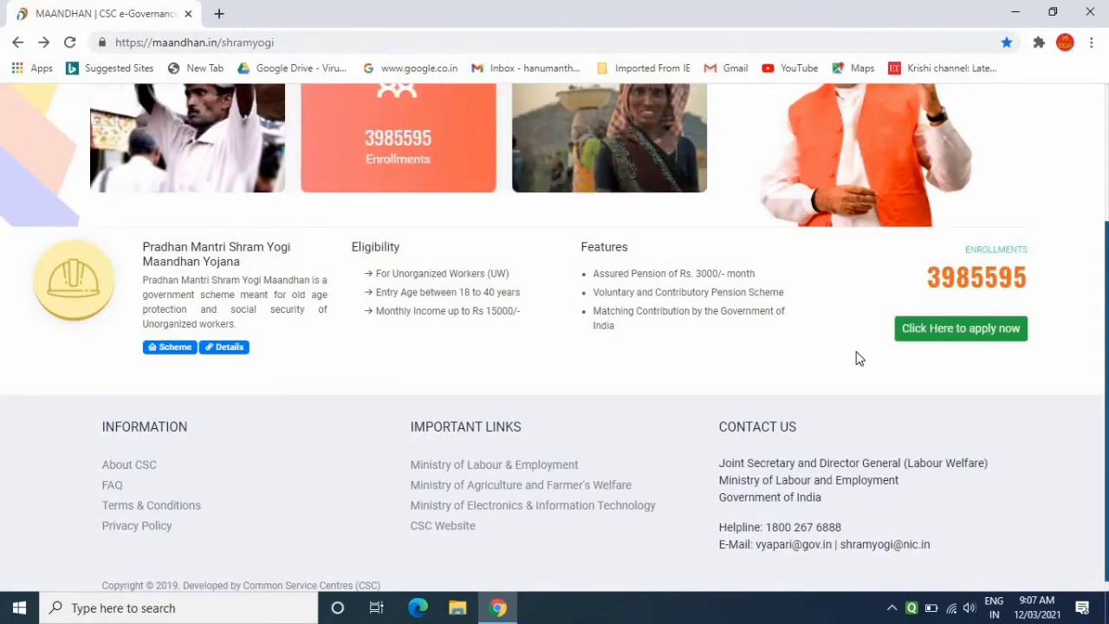
Start the scheme application through self enrollment, fill in the captcha code and request the mobile login OTP
click(964, 336)
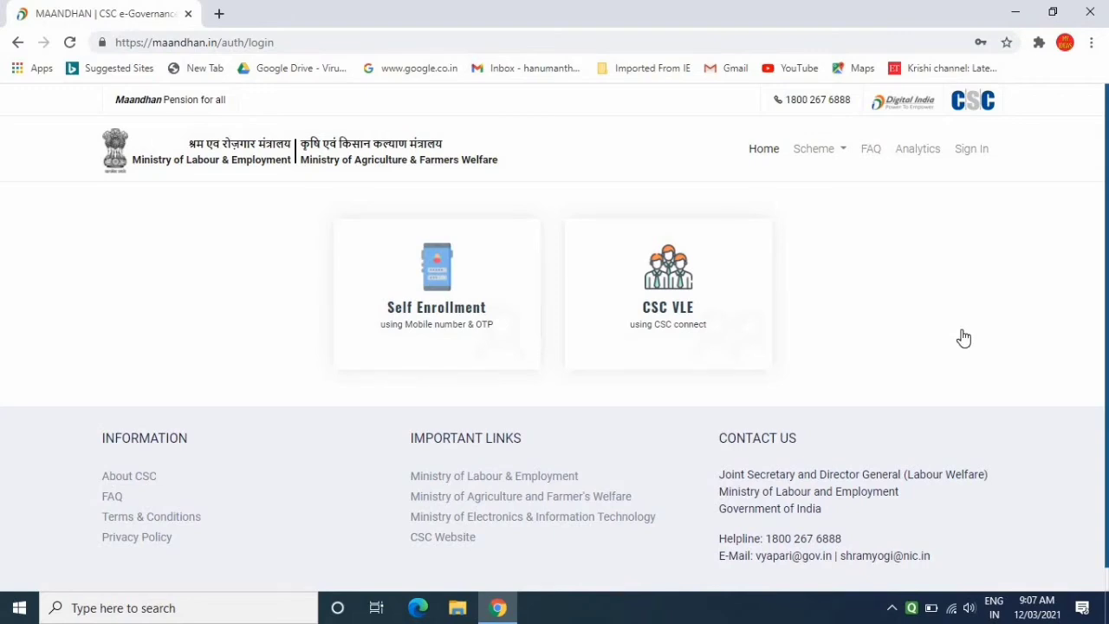
click(440, 308)
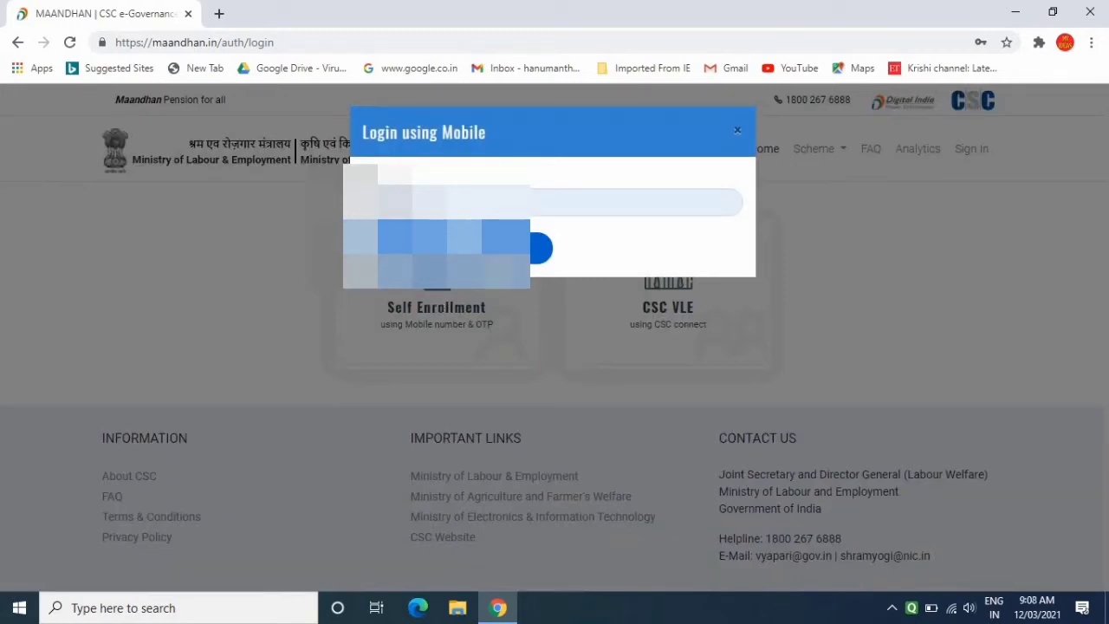
click(417, 297)
text(b4t7n)
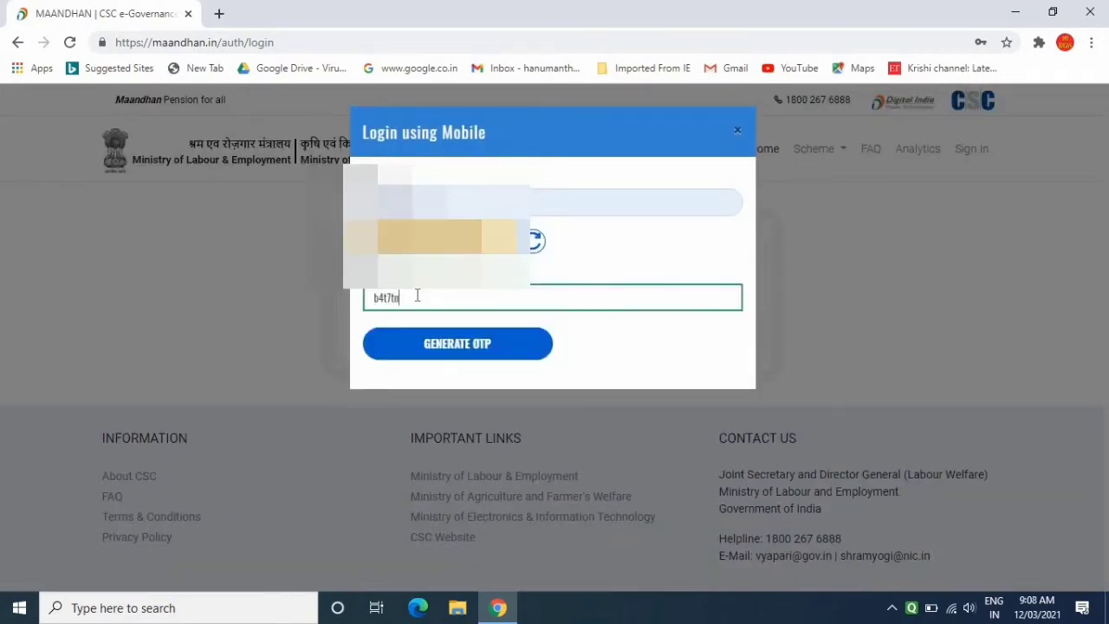
click(498, 347)
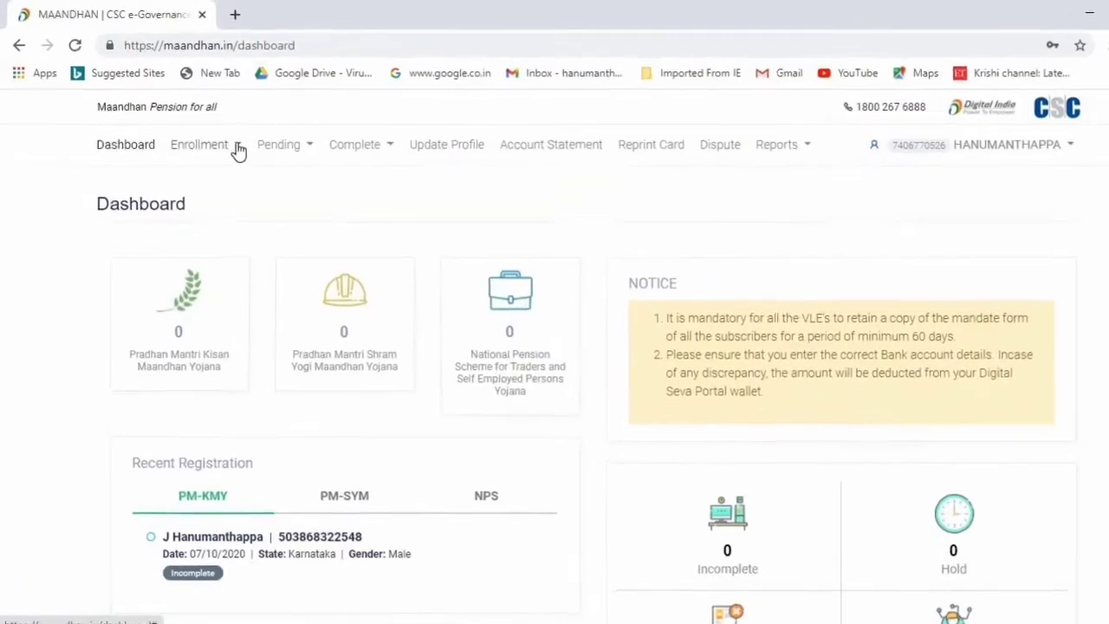
Open the new enrollment form for Pradhan Mantri Shram Yogi Maandhan Yojana
click(222, 139)
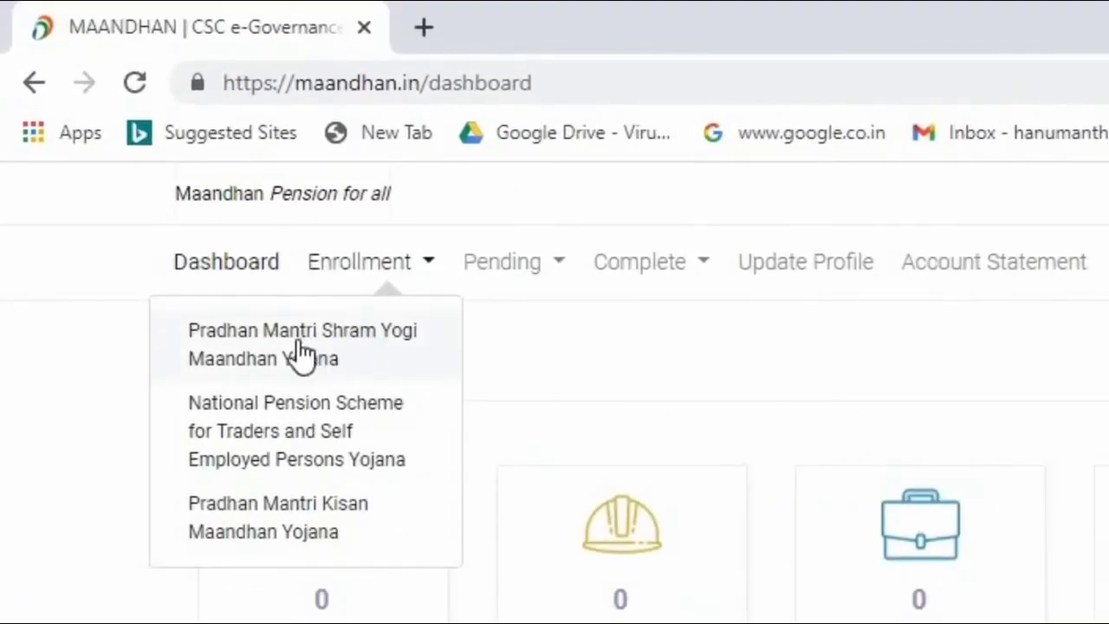
click(301, 351)
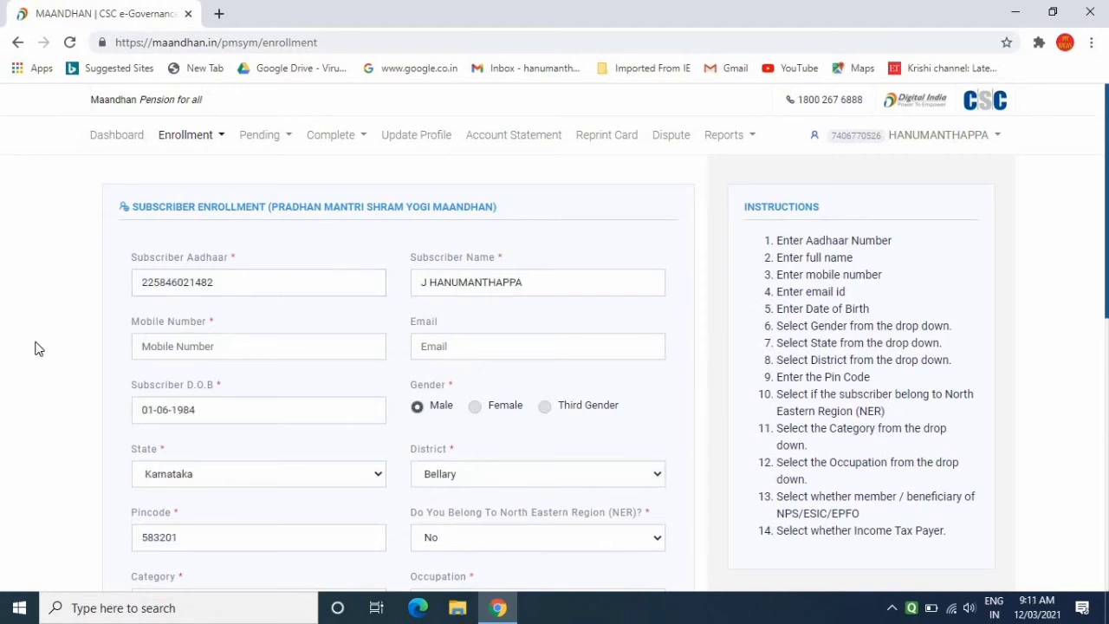
Review the enrollment form's date of birth, state, district, North Eastern Region, category and occupation fields
scroll(37, 349, down, 2)
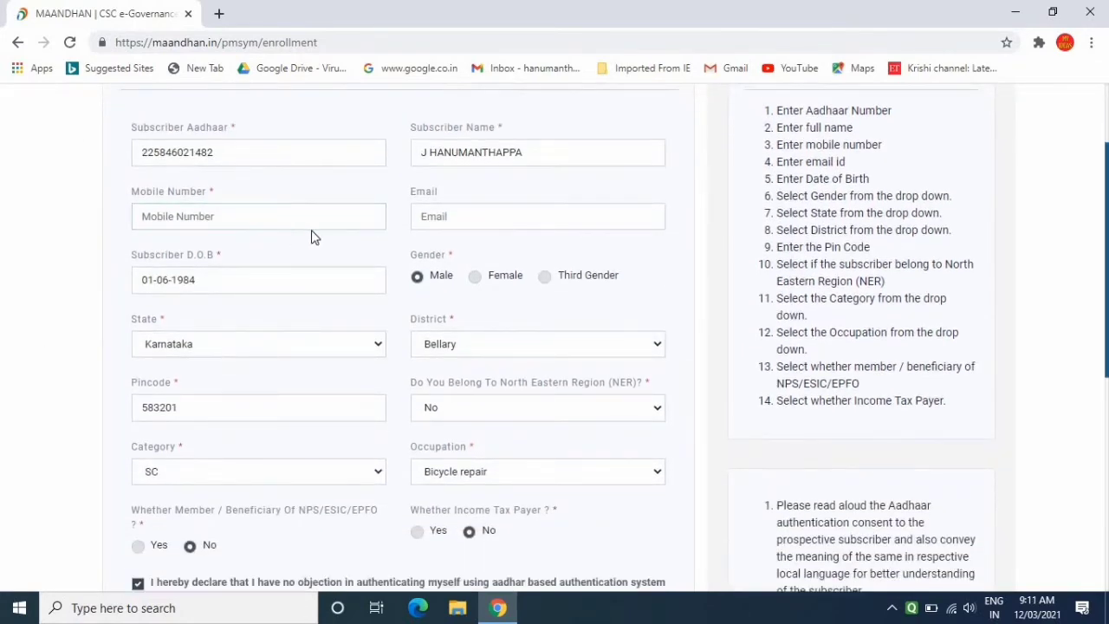
click(211, 280)
click(210, 280)
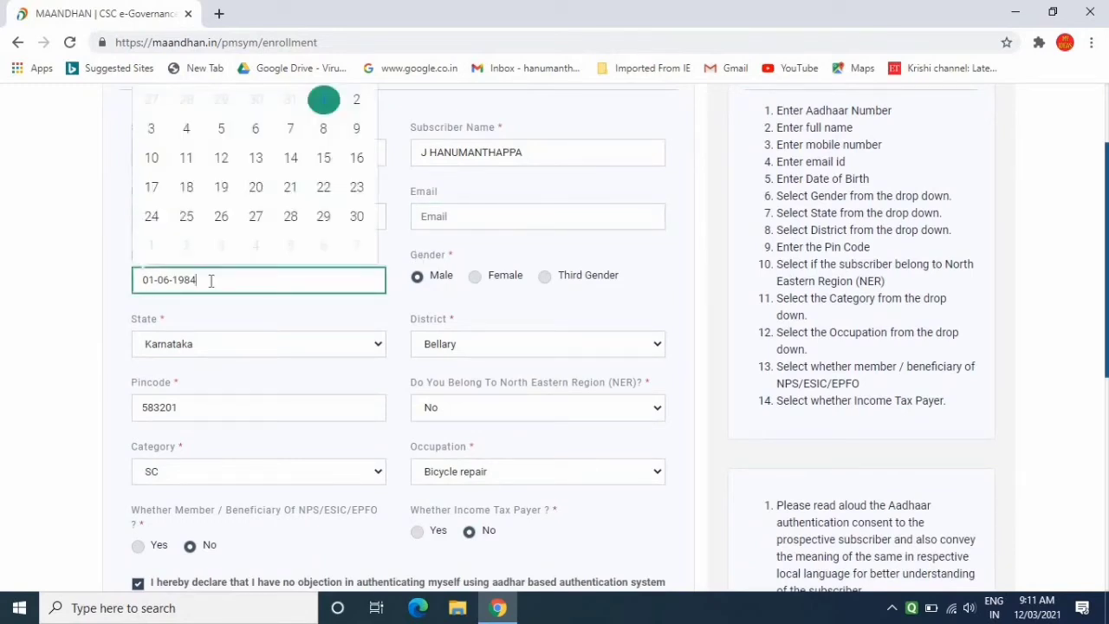
click(11, 326)
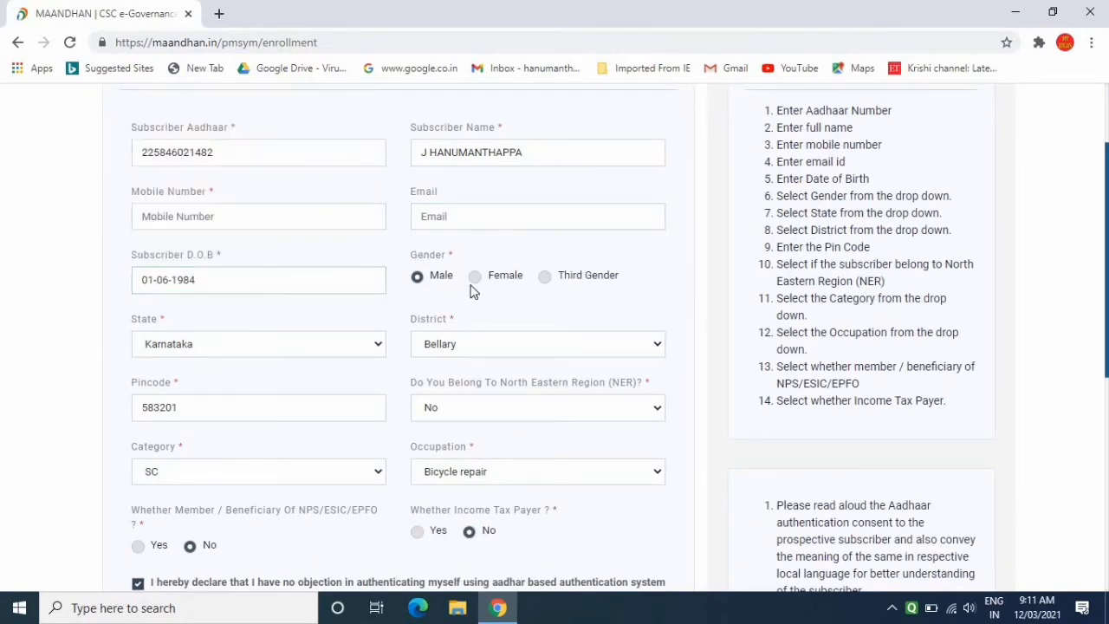
click(249, 354)
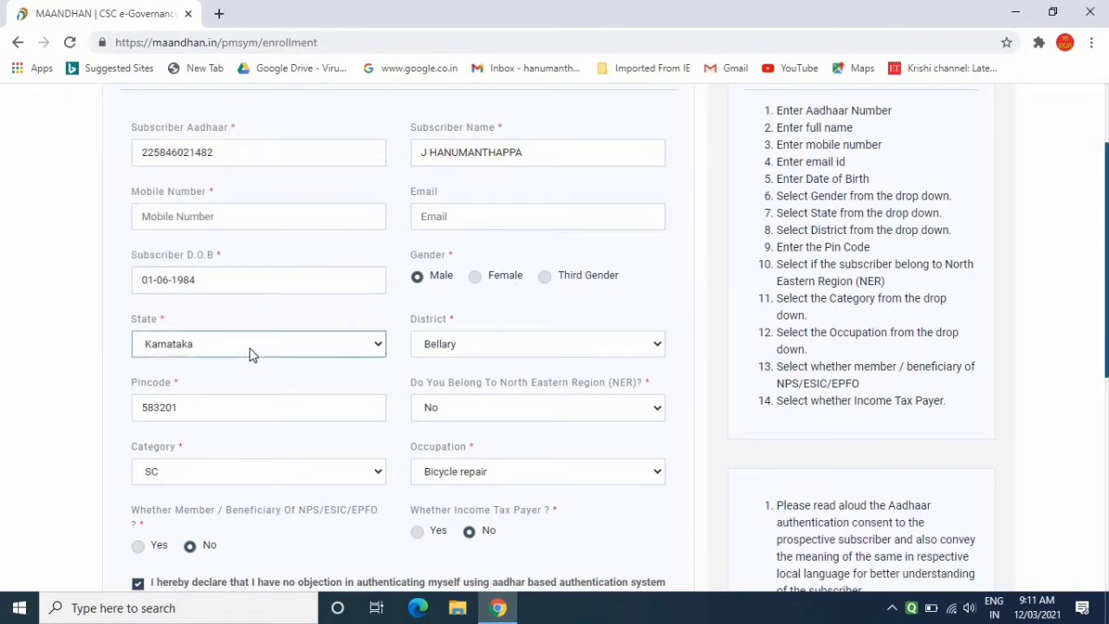
click(248, 354)
click(507, 351)
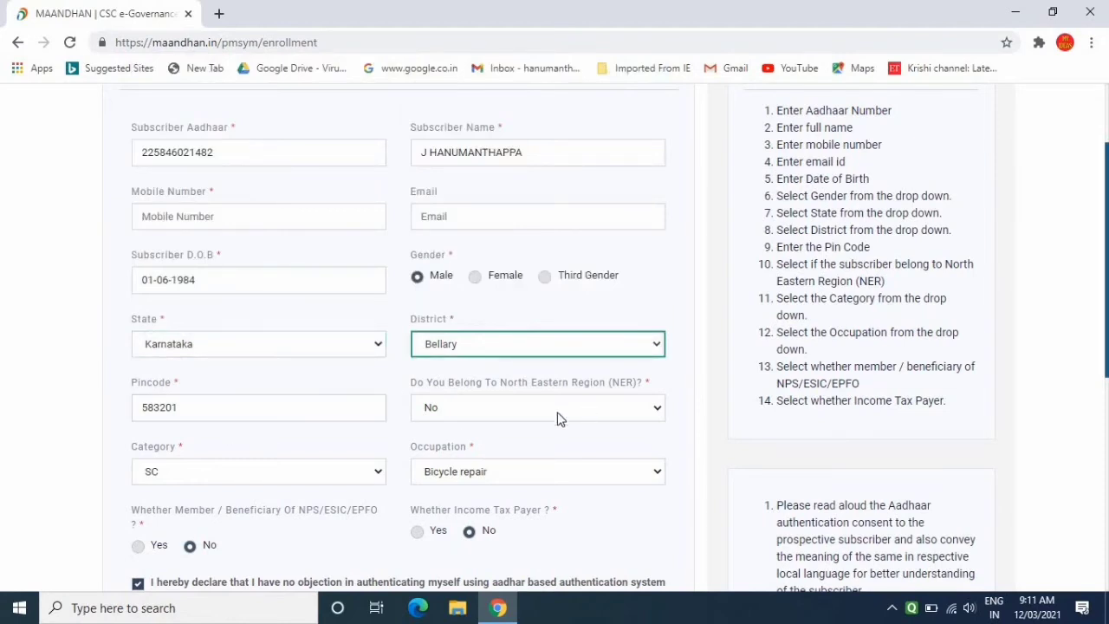
click(511, 416)
click(510, 416)
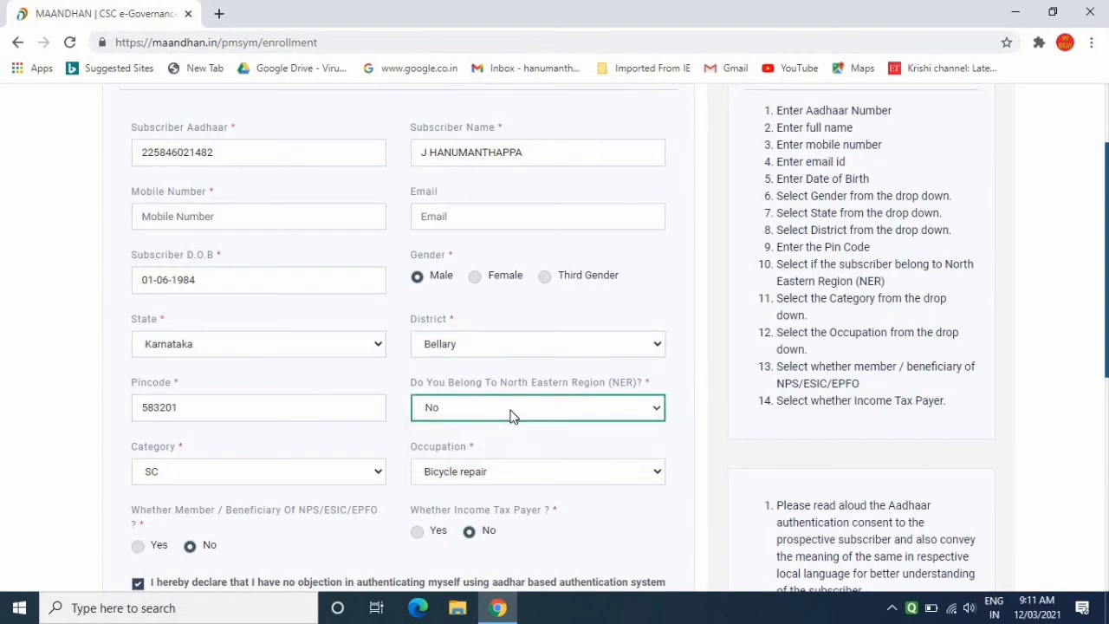
click(299, 482)
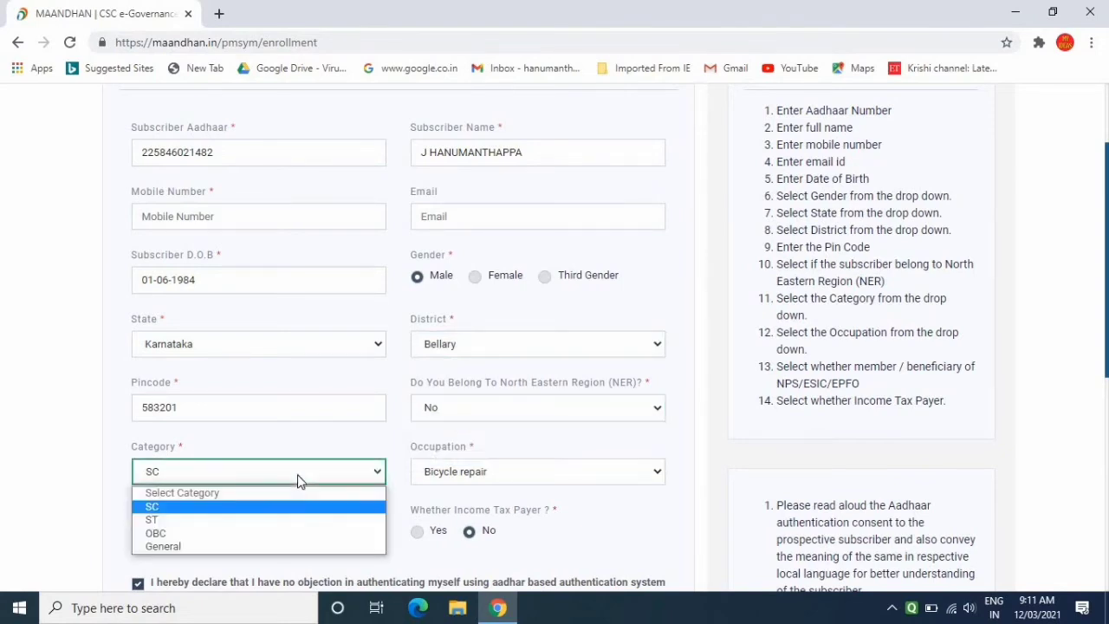
click(299, 482)
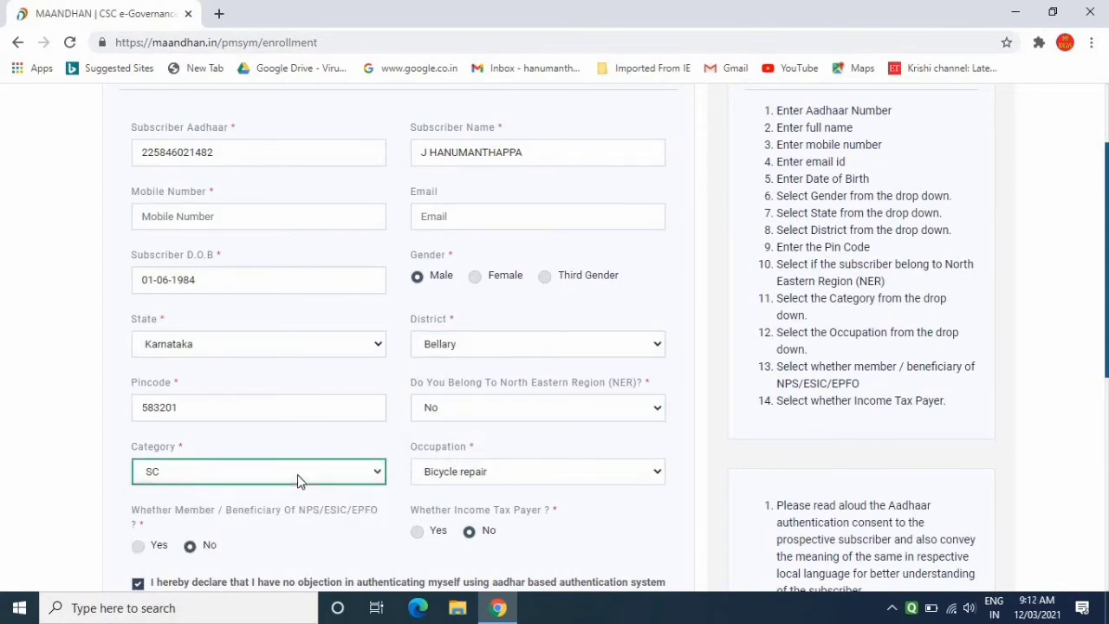
click(516, 477)
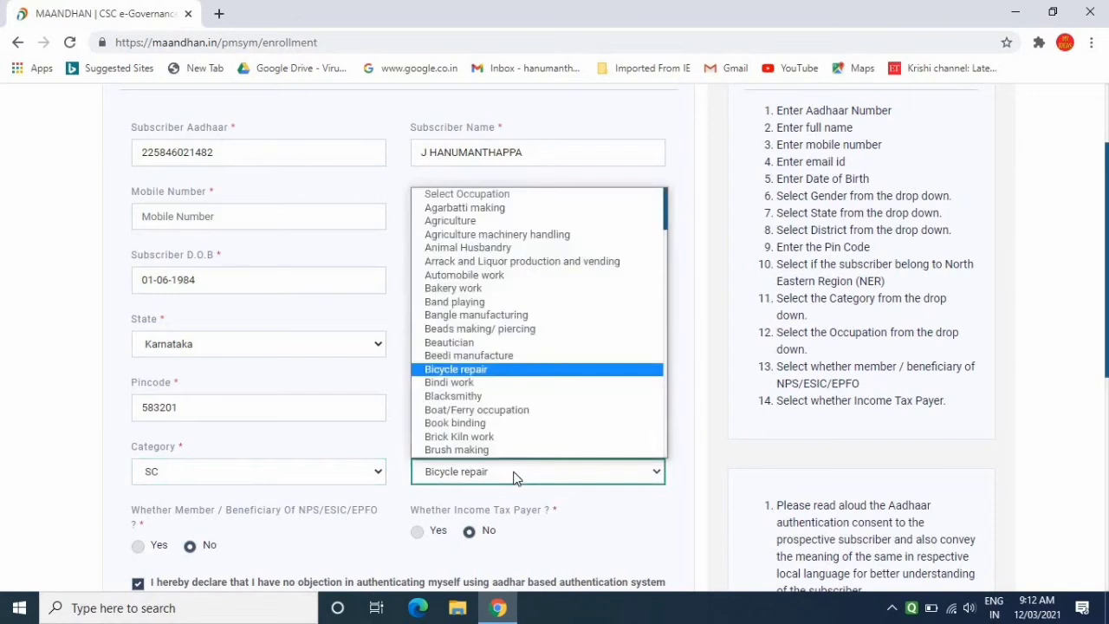
click(672, 519)
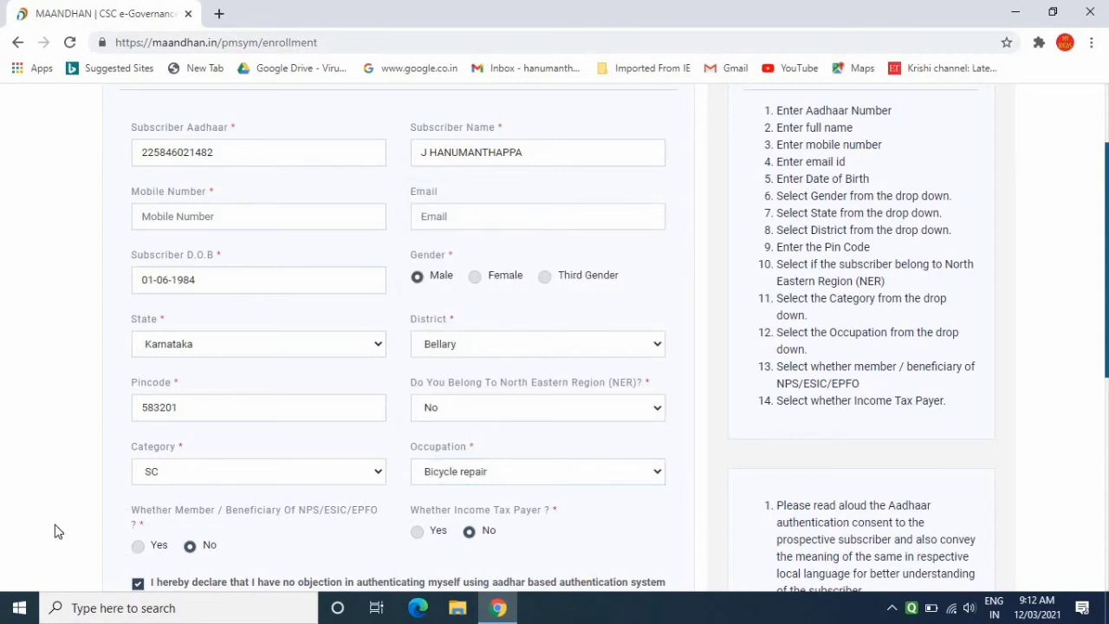
Verify the subscriber with OTP authentication, give the Aadhaar consent and generate the OTP by SMS and email
scroll(55, 531, down, 3)
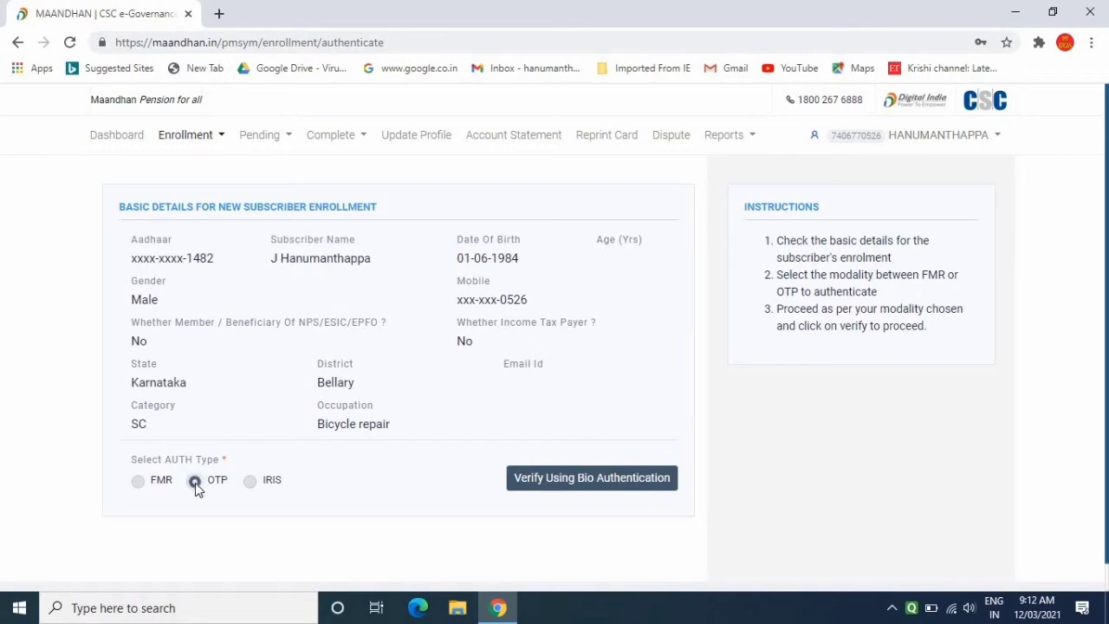
click(640, 482)
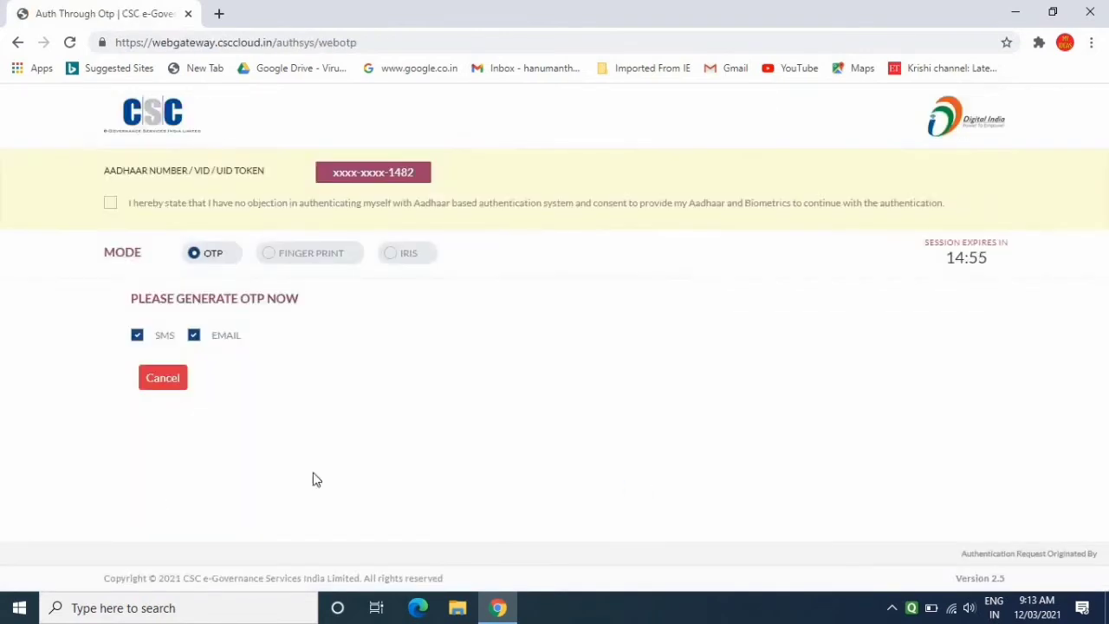
click(111, 205)
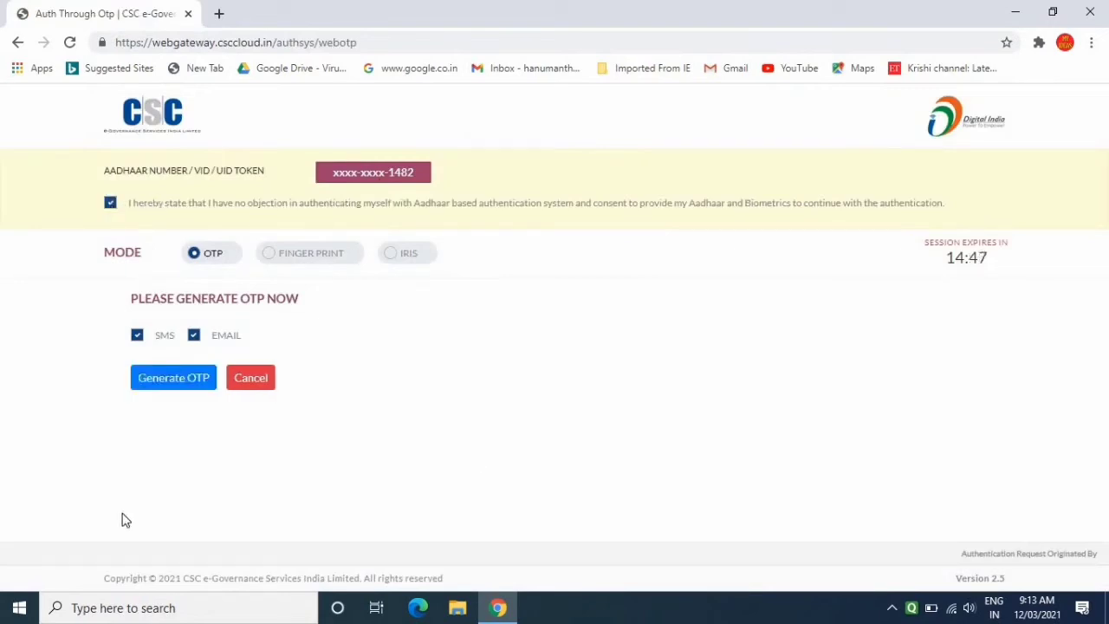
click(172, 381)
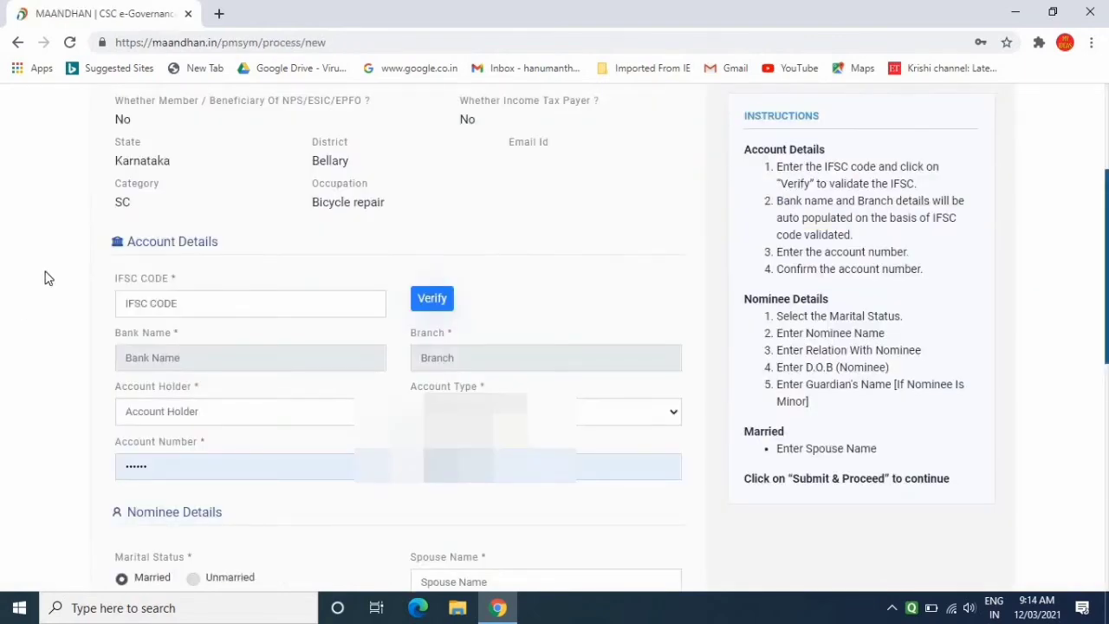
Set the bank account's IFSC code to SBIN0000763, verify it and check the bank name and branch
click(208, 306)
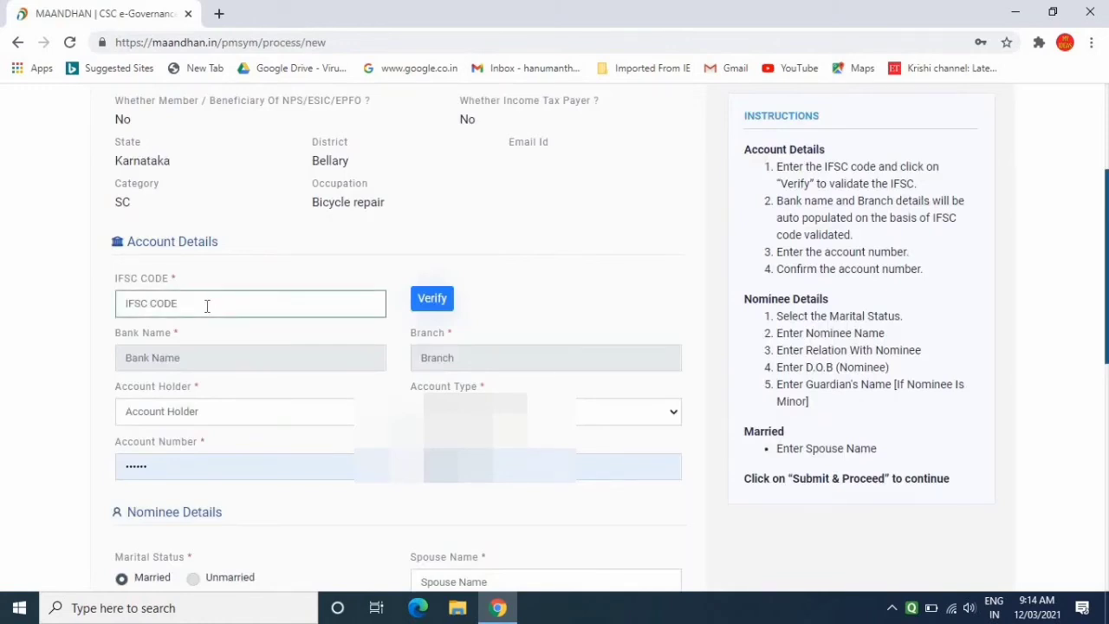
text(SBIN0000763)
click(433, 298)
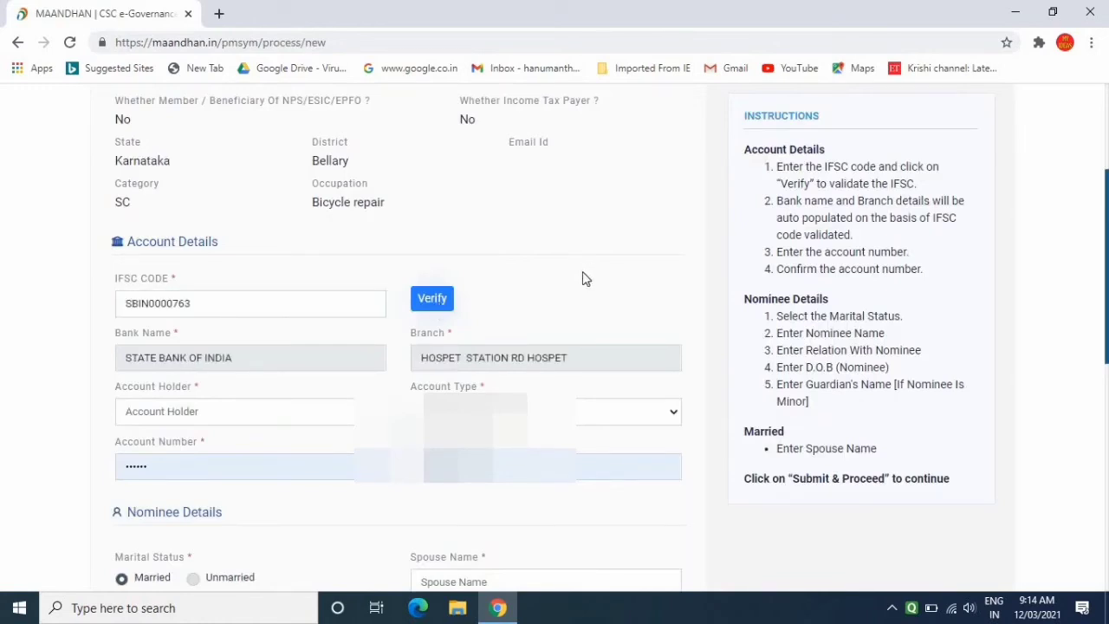
click(276, 364)
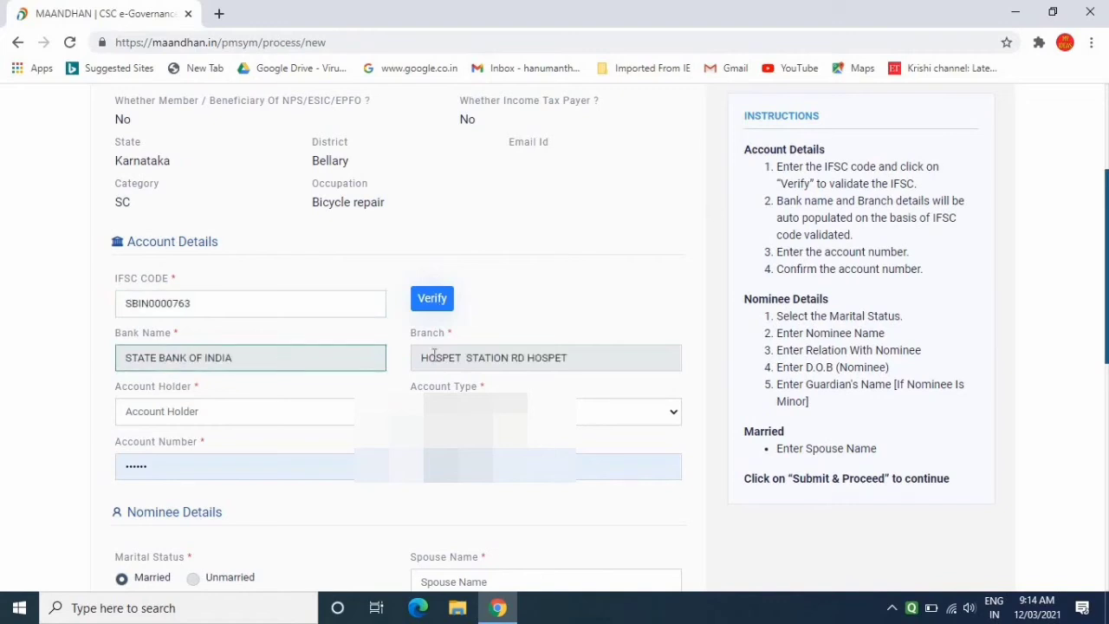
click(653, 355)
click(594, 391)
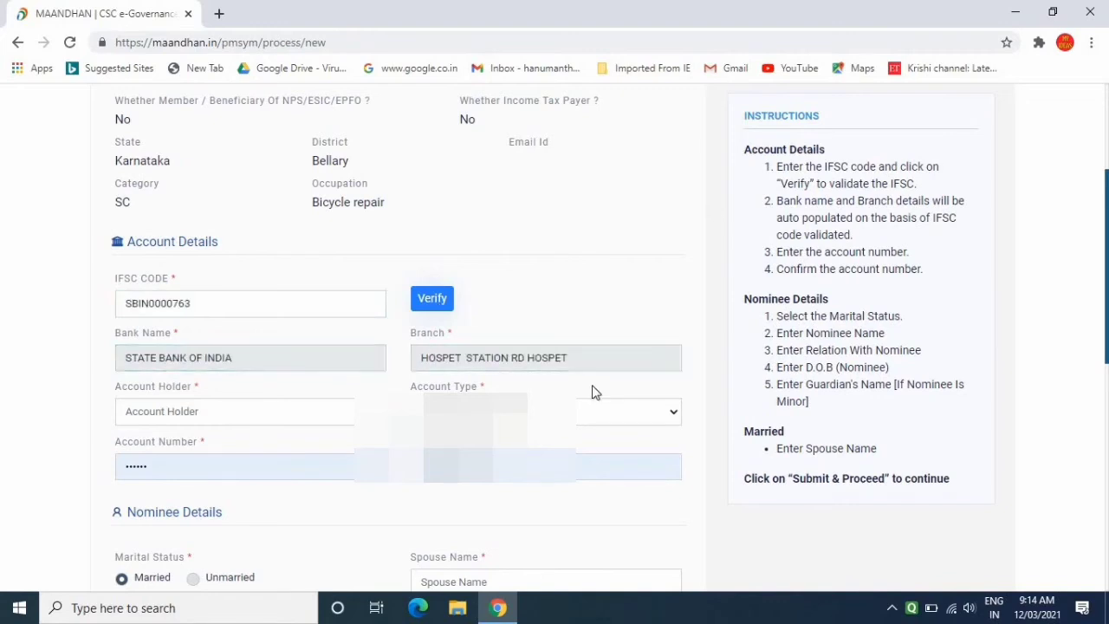
Fill in the account holder's name and the account type, and go past the account number to the nominee details
click(240, 401)
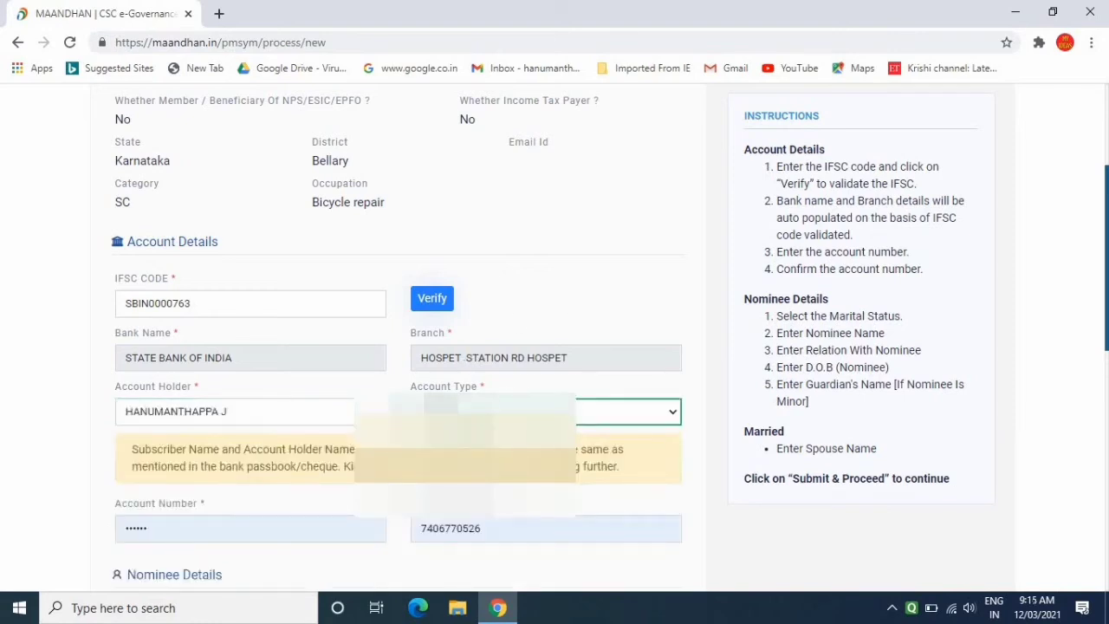
click(137, 529)
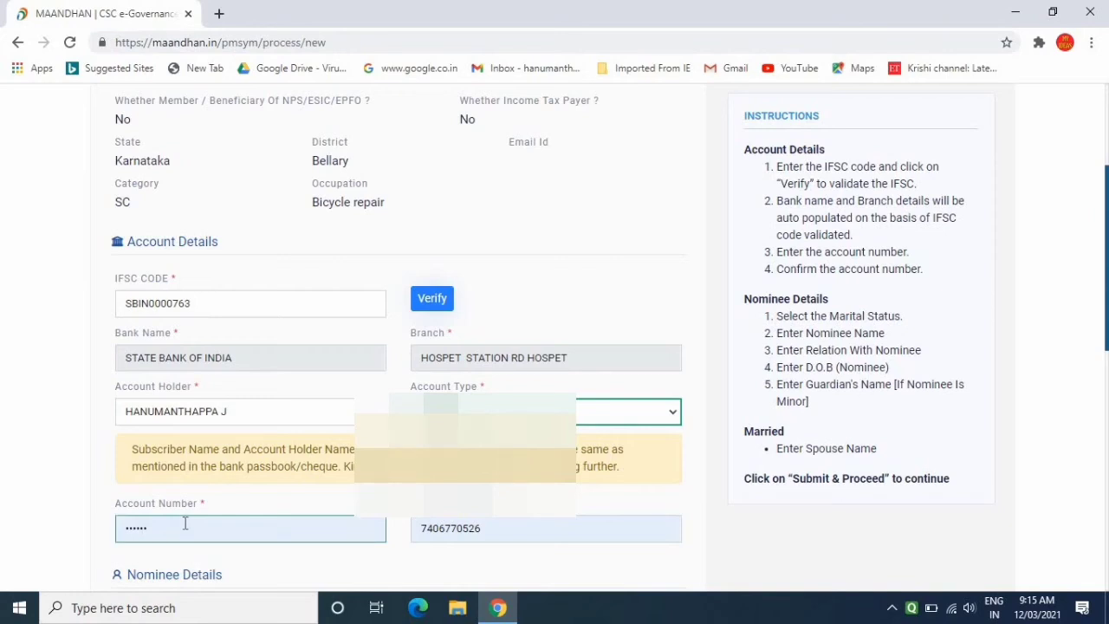
scroll(184, 523, down, 5)
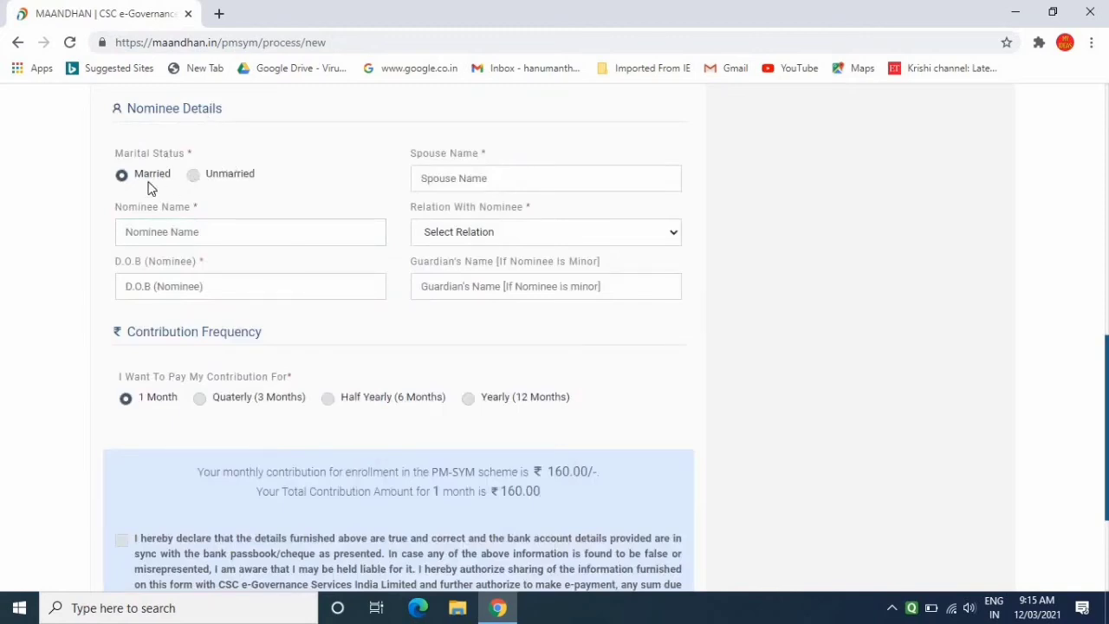
Fill in the nominee details for a married subscriber: spouse's name, nominee's name, relation Wife and nominee's date of birth, without a guardian's name
click(485, 183)
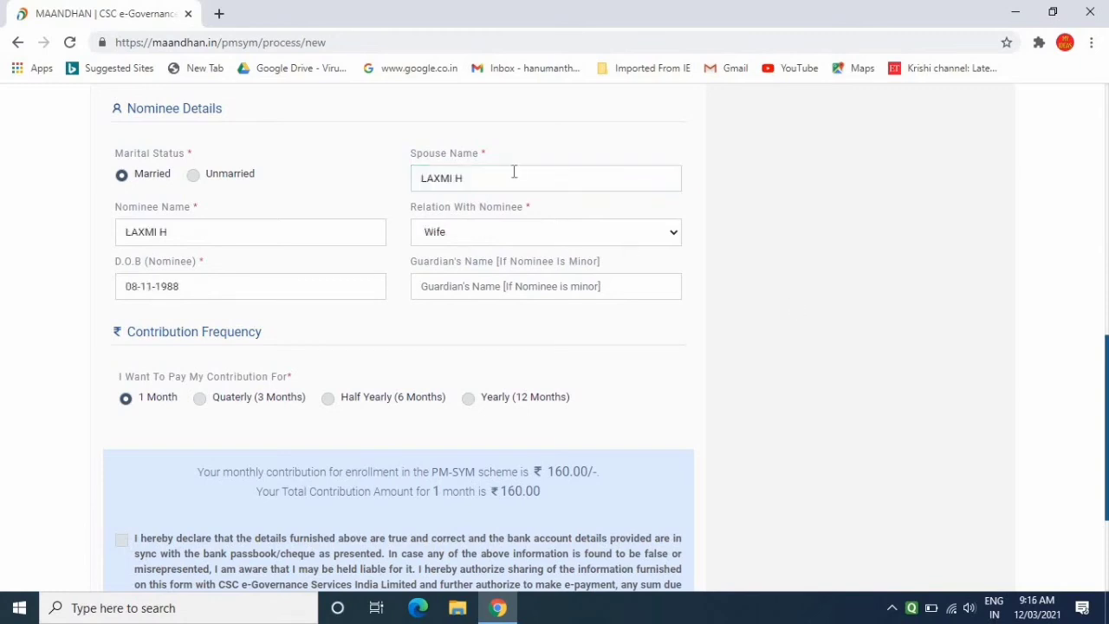
click(470, 182)
click(224, 227)
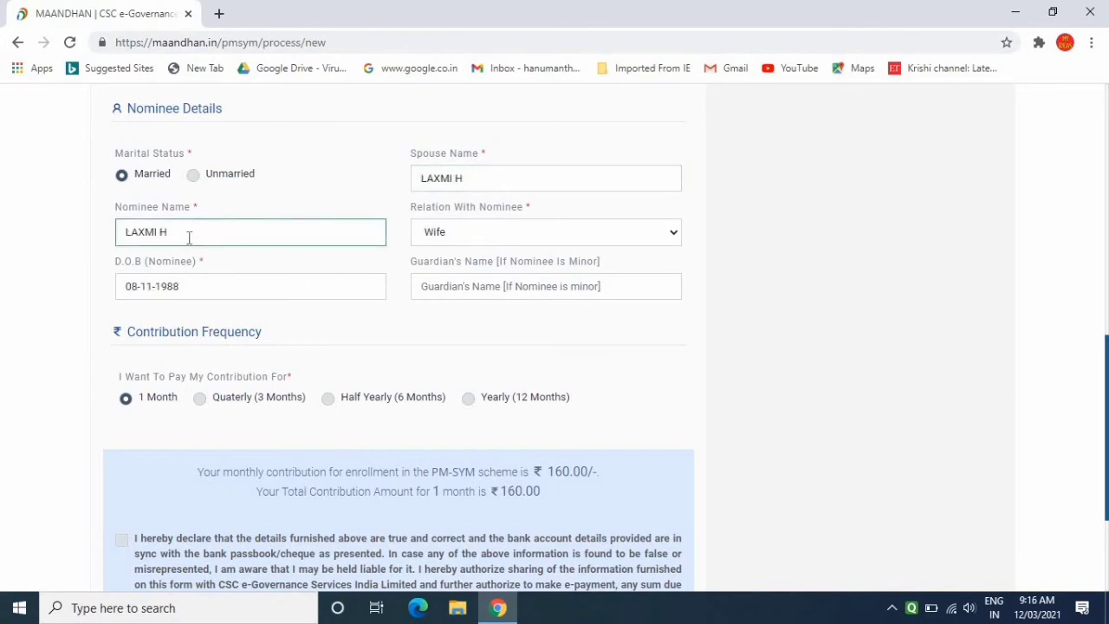
click(491, 236)
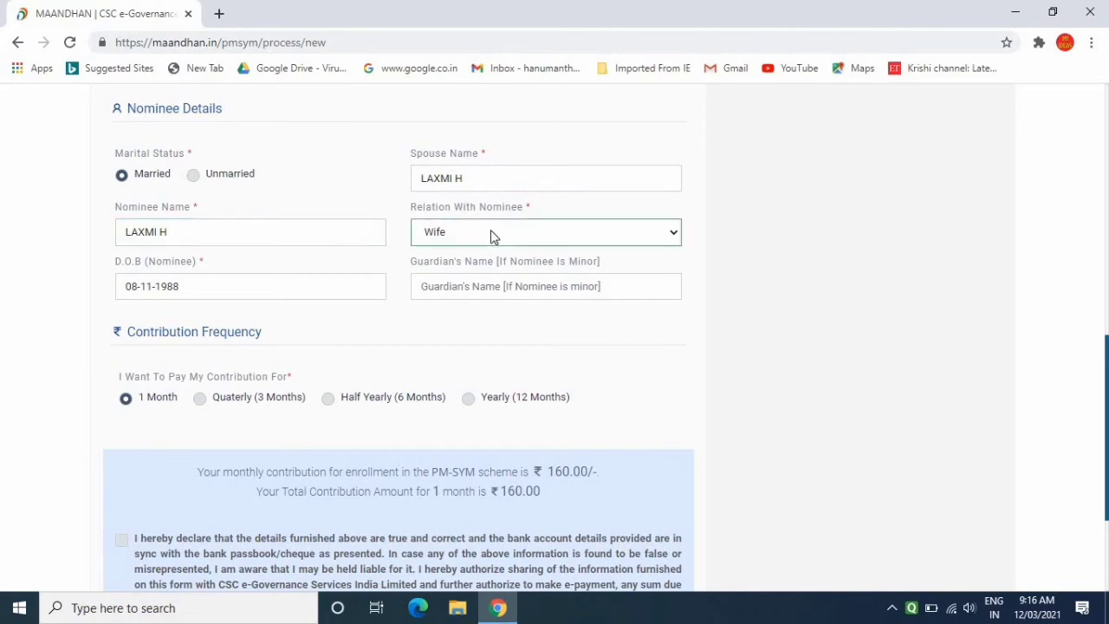
click(492, 236)
click(491, 230)
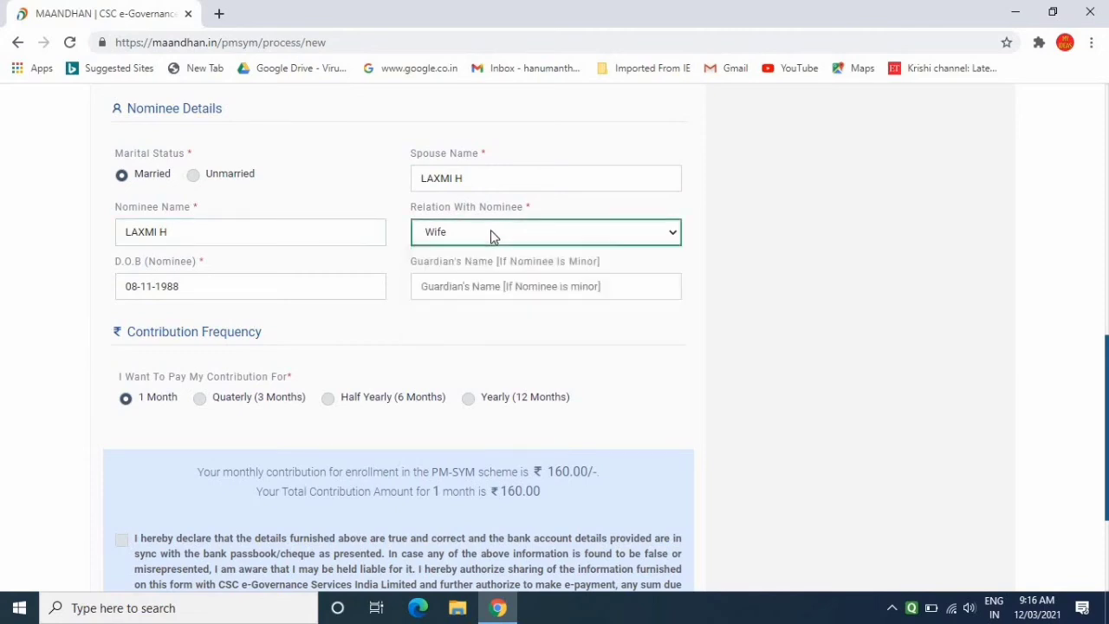
click(178, 295)
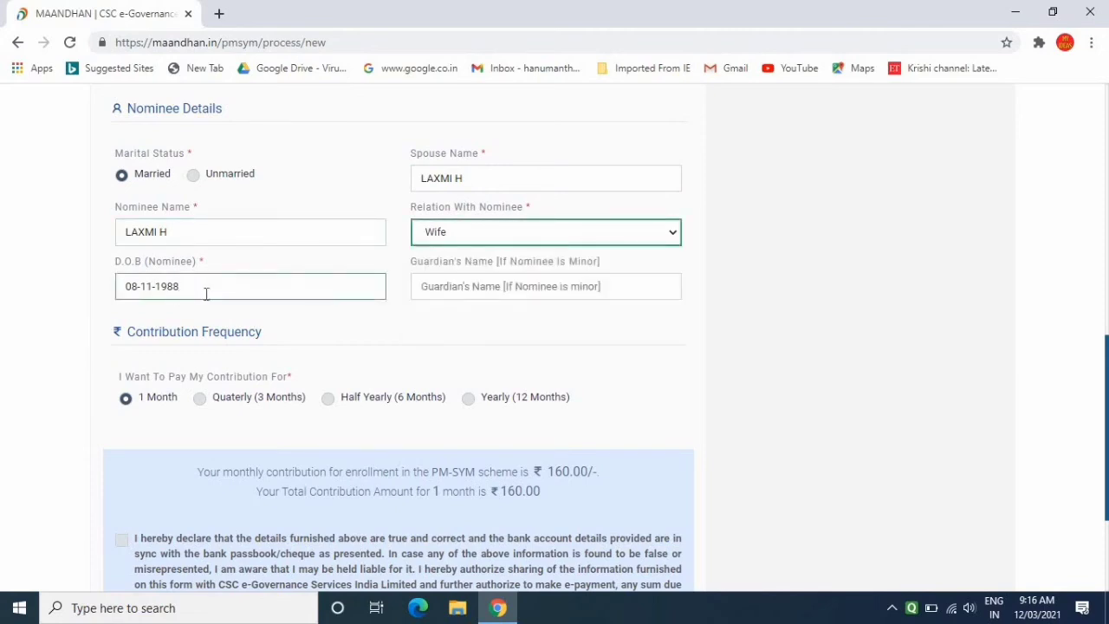
click(517, 299)
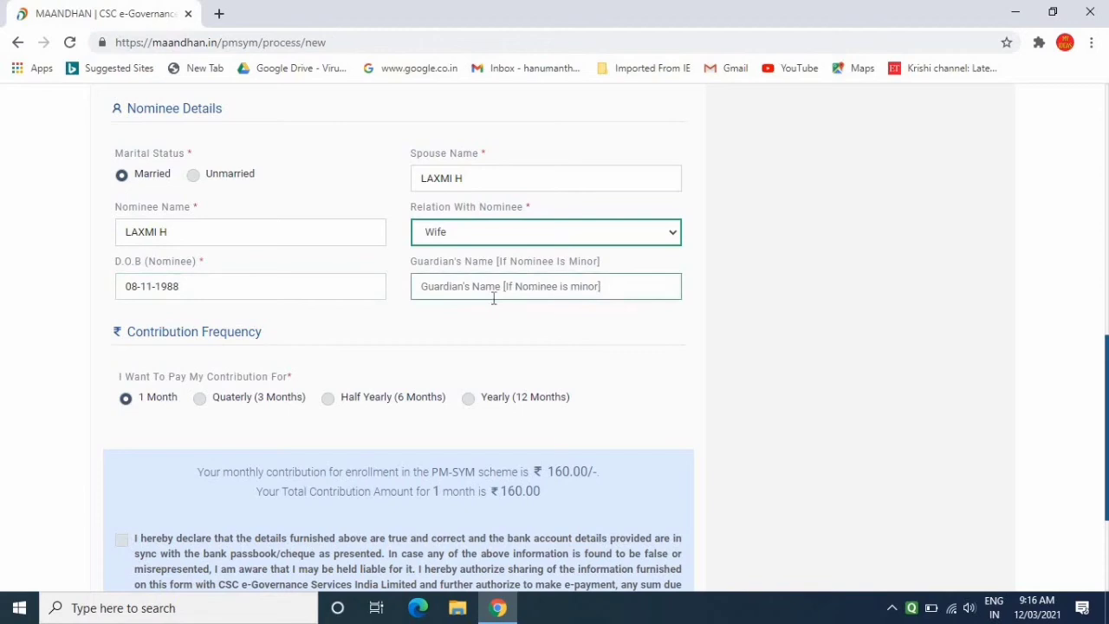
Keep the contribution frequency at 1 Month and accept the declaration that the furnished details are true and correct
click(105, 405)
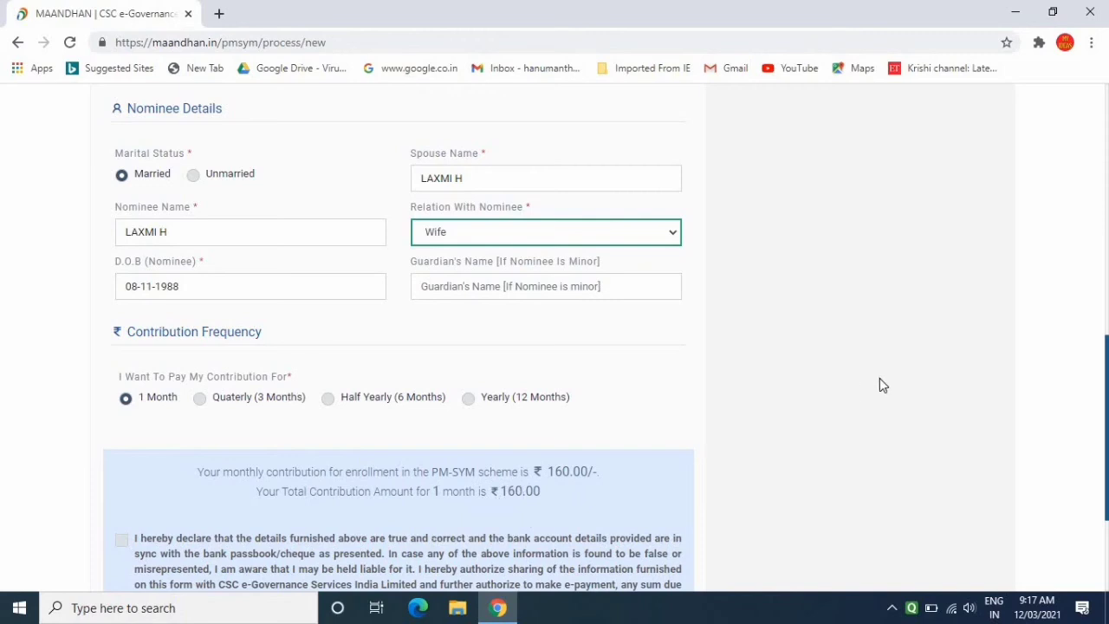
key(Down)
key(Down)
scroll(400, 485, down, 3)
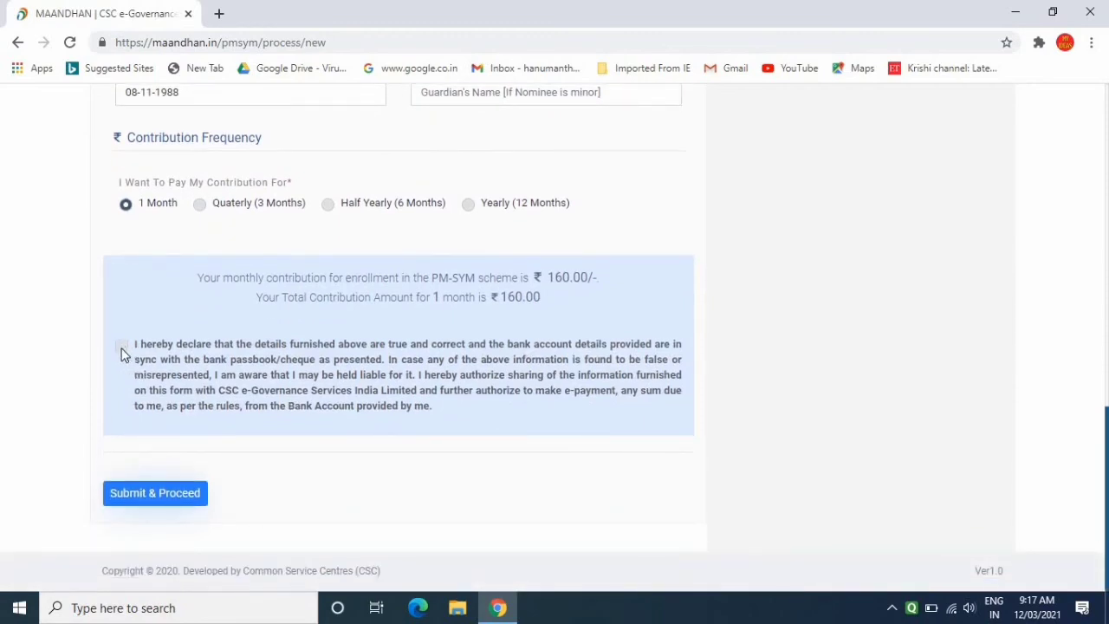
click(121, 347)
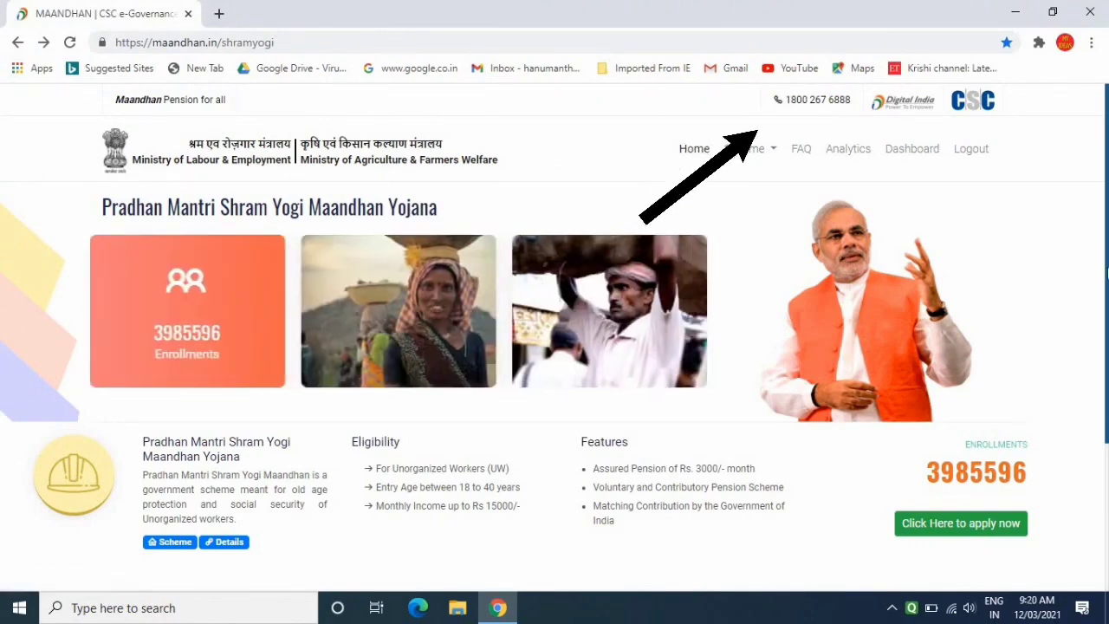
scroll(1106, 264, down, 3)
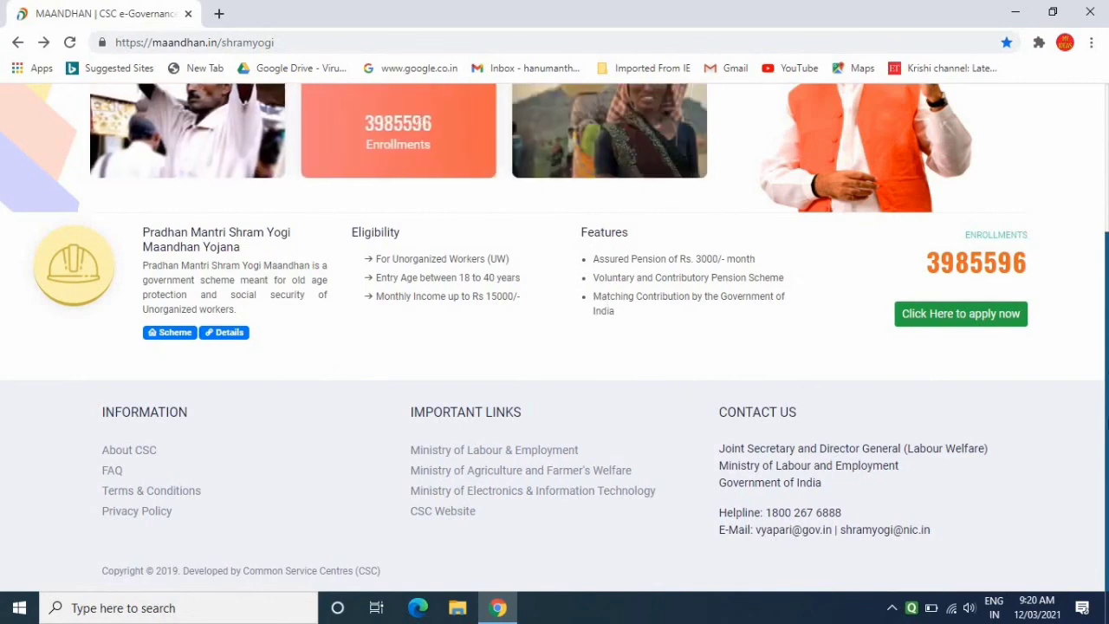
scroll(1106, 251, up, 3)
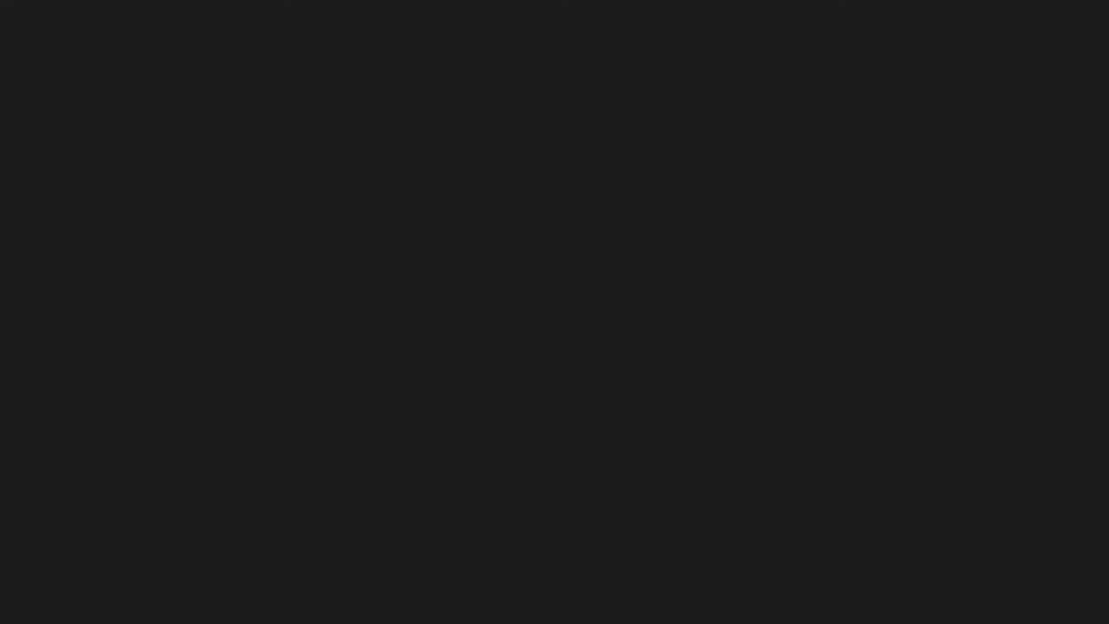